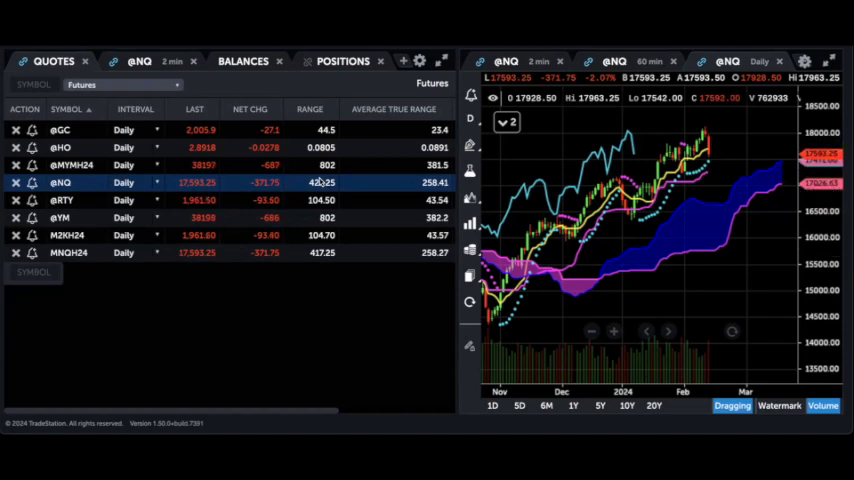
left_click(79, 218)
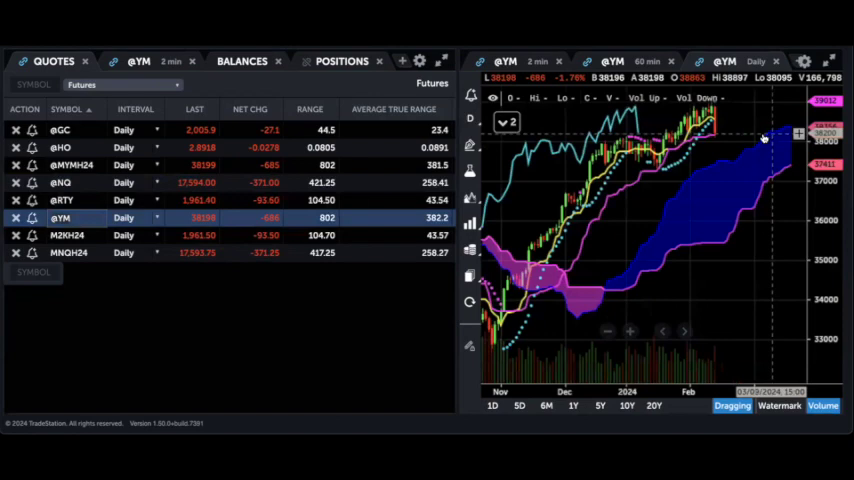
left_click_drag(691, 127, 698, 160)
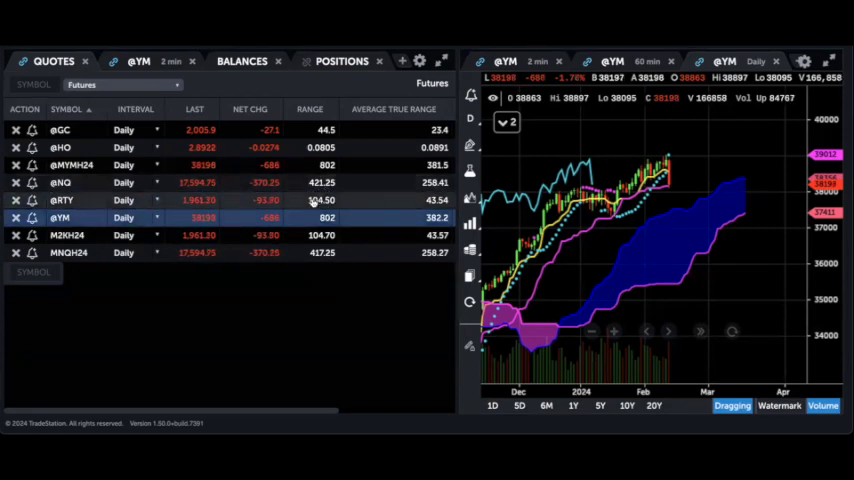
left_click(80, 200)
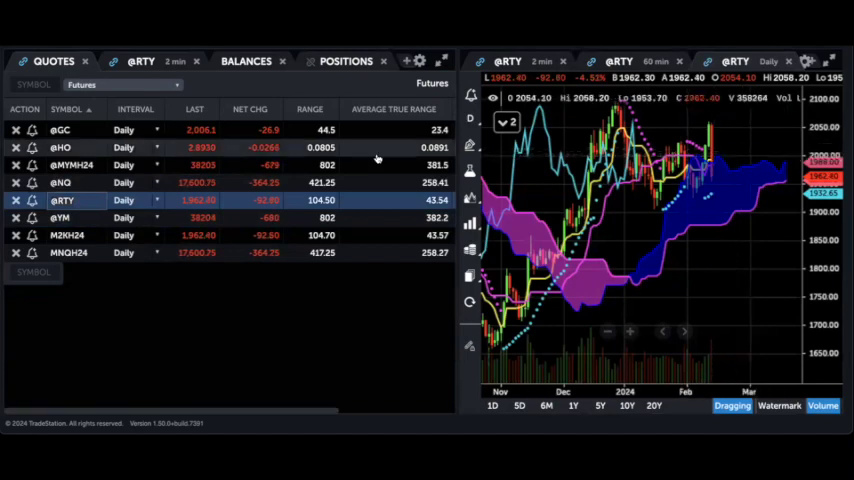
left_click(72, 183)
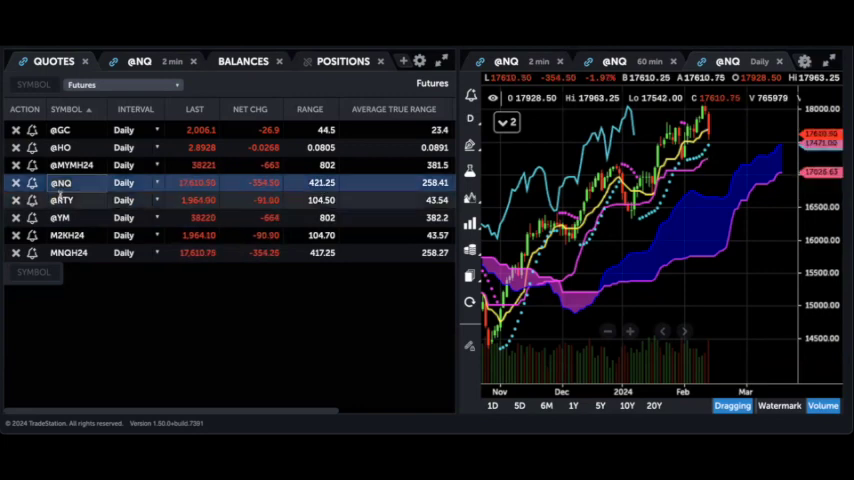
left_click(66, 200)
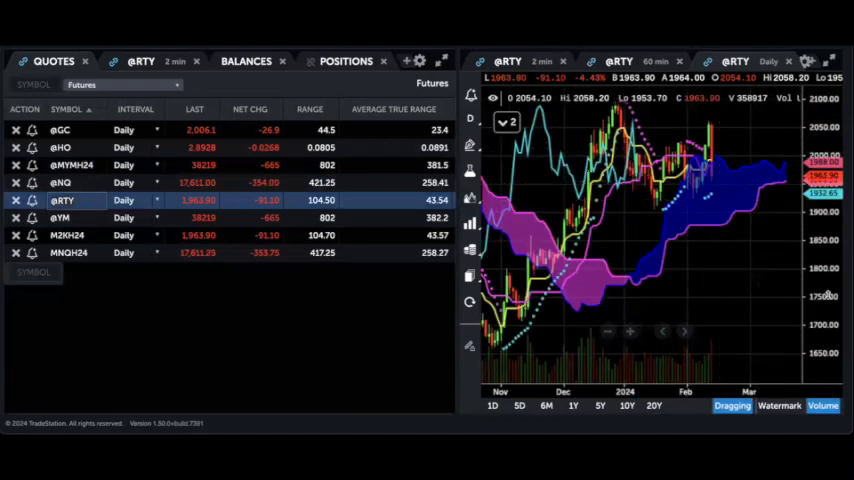
scroll(792, 250, "down", 3)
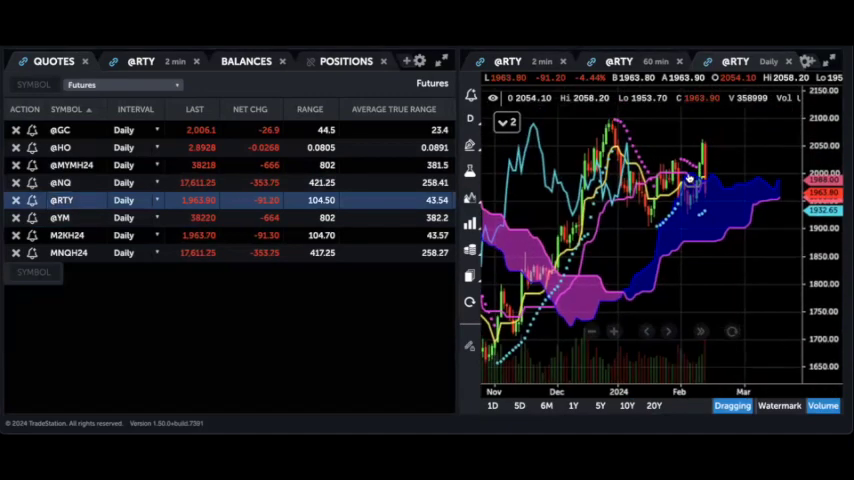
left_click_drag(826, 305, 828, 272)
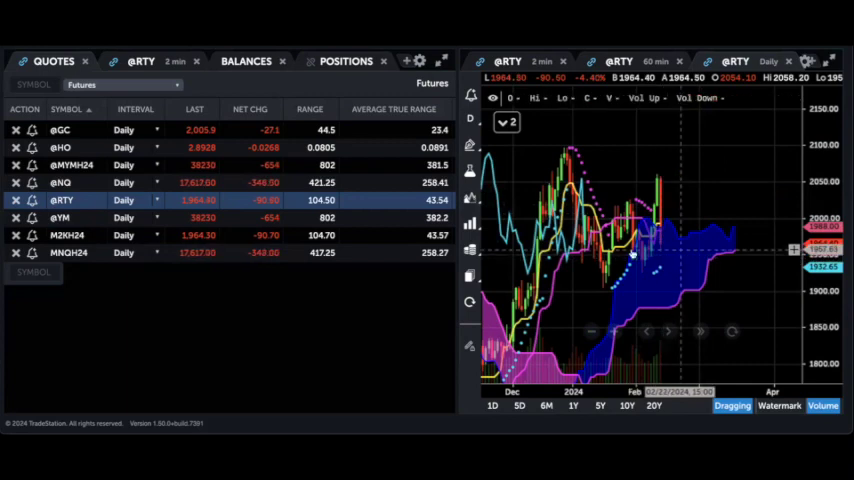
left_click(62, 182)
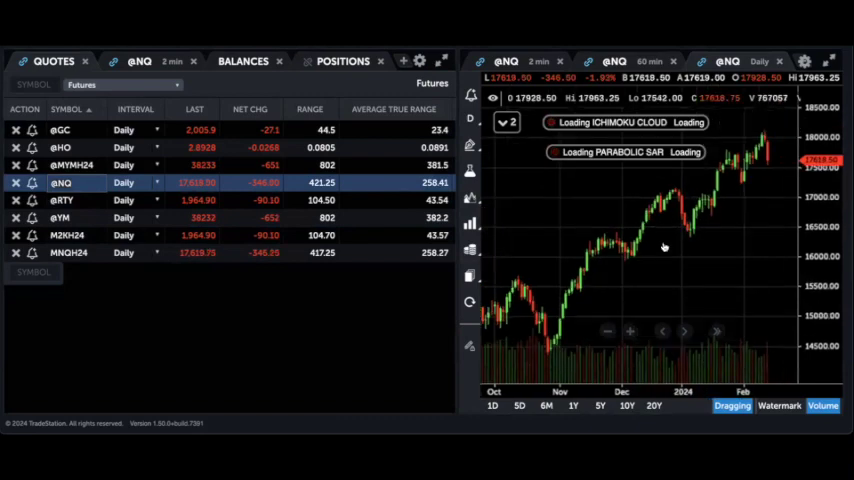
scroll(664, 247, "down", 3)
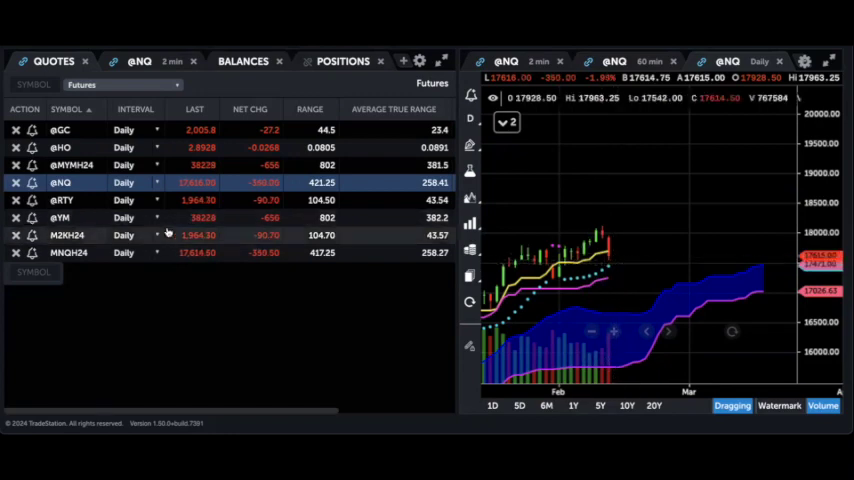
left_click(98, 217)
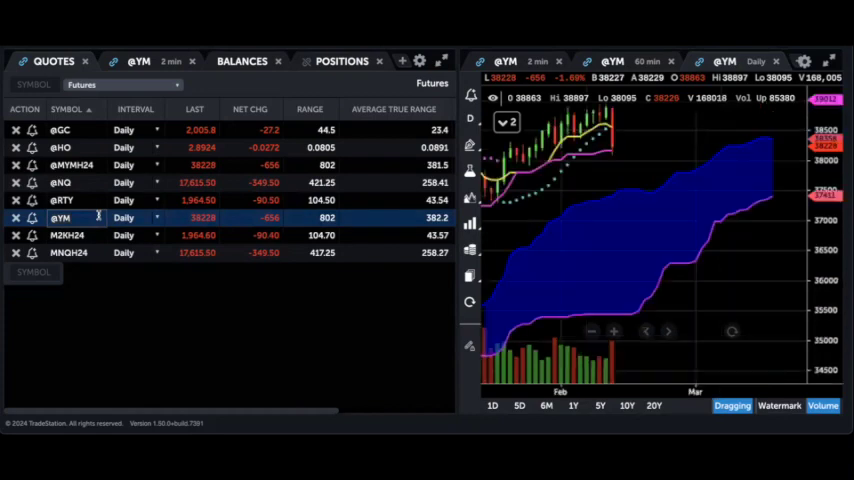
left_click_drag(589, 160, 589, 222)
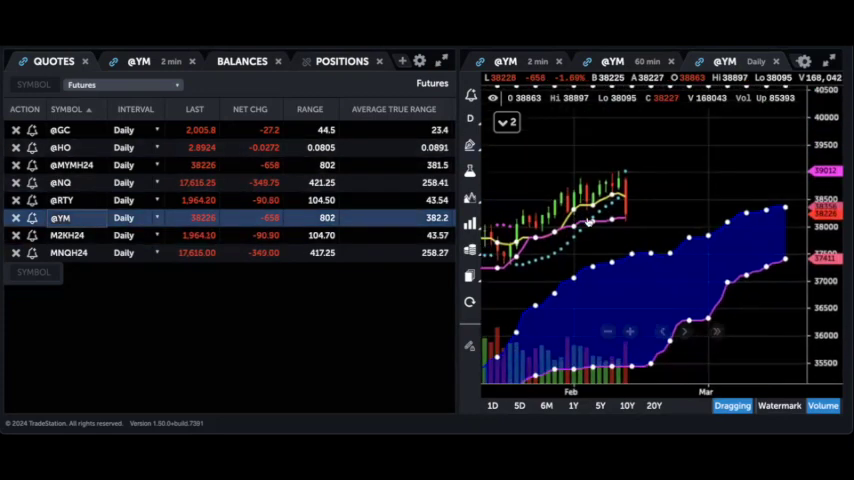
scroll(659, 181, "up", 3)
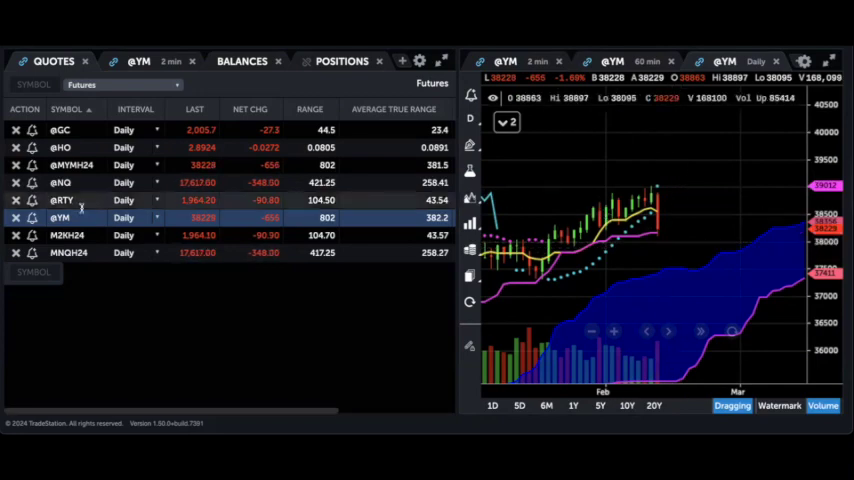
left_click(81, 183)
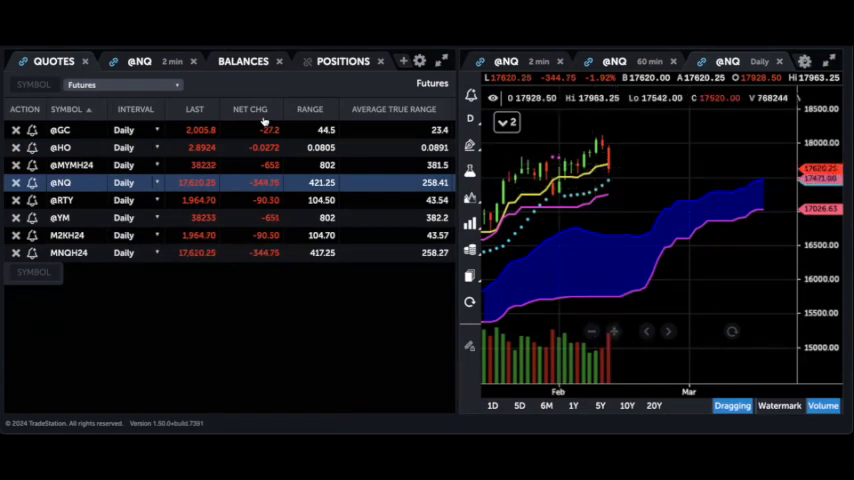
left_click(62, 199)
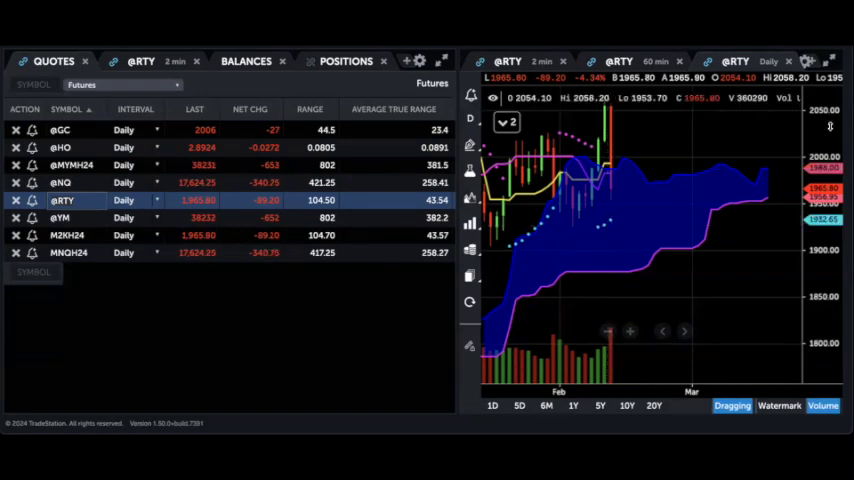
scroll(606, 228, "down", 3)
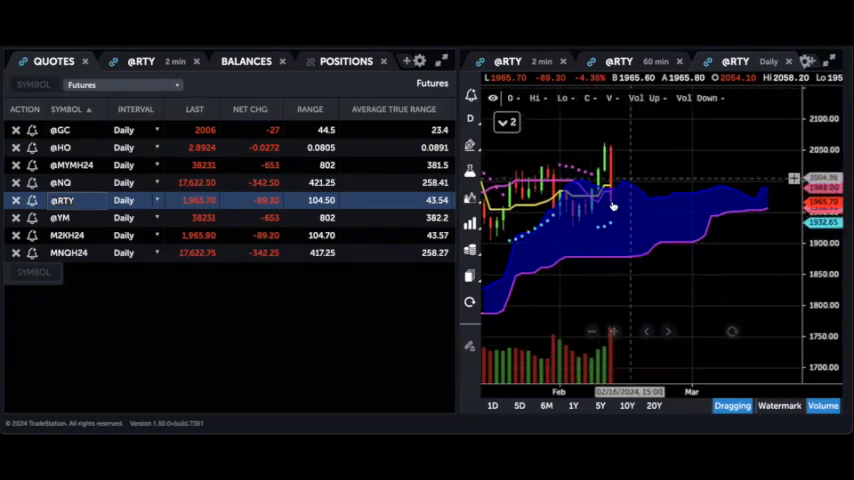